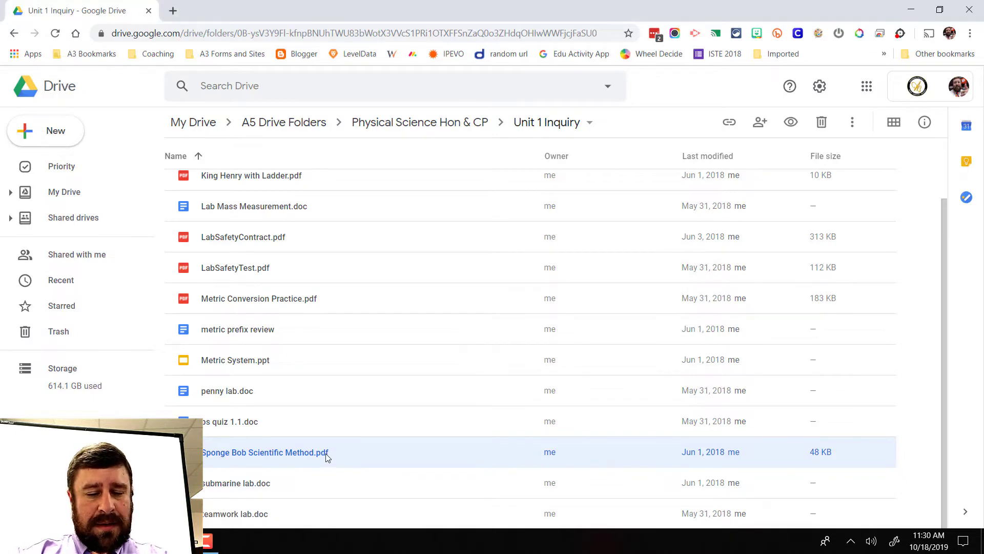
# Step: Preview the Sponge Bob Scientific Method PDF and search Connect more apps for 'Doc Hub' to confirm it's connected
pyautogui.doubleClick(328, 455)
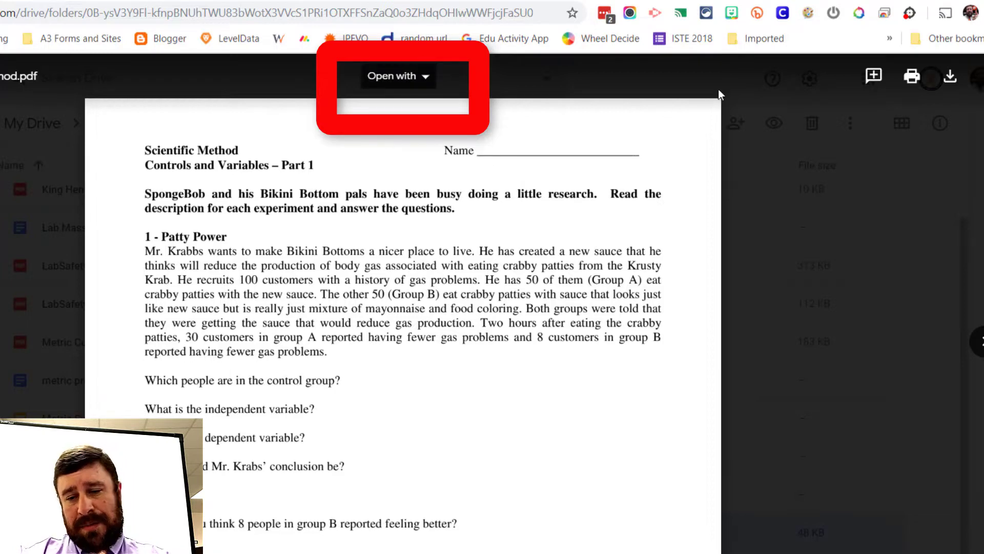
pyautogui.click(413, 78)
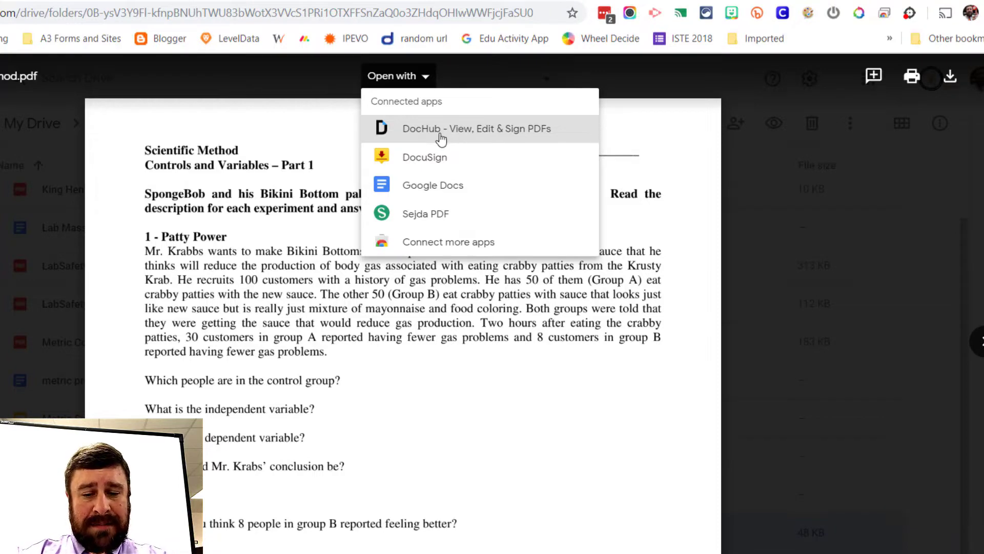
pyautogui.click(440, 244)
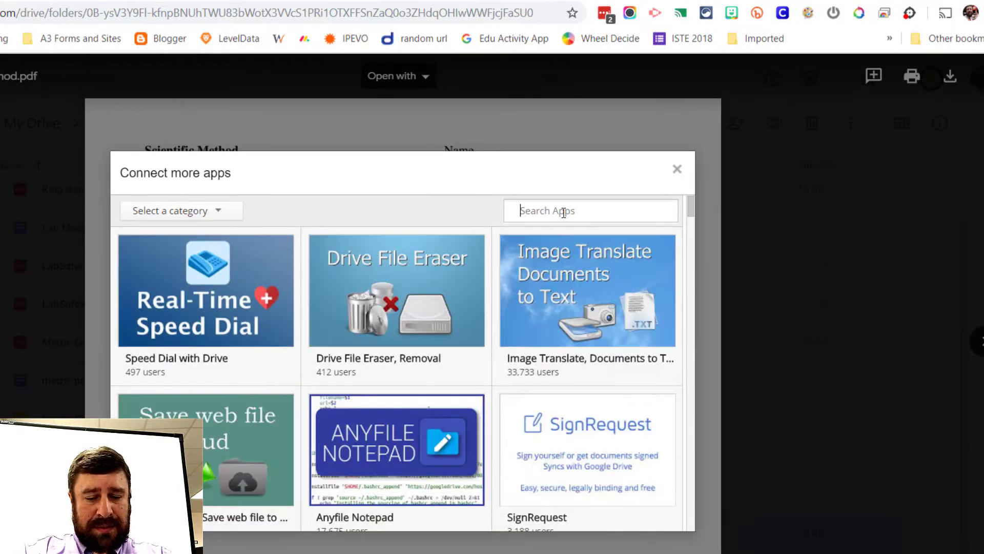
pyautogui.click(563, 212)
pyautogui.write('Doc Hub')
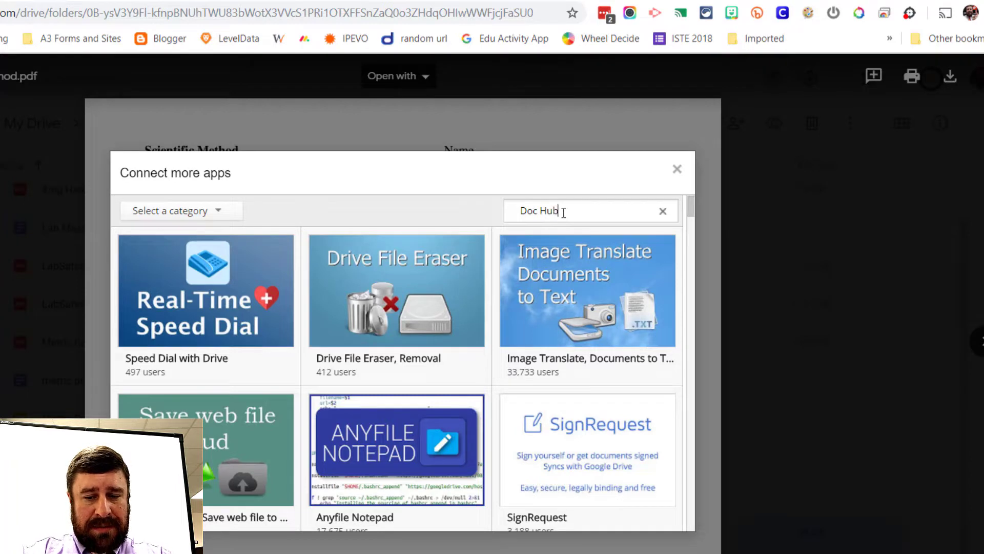
pyautogui.press('Return')
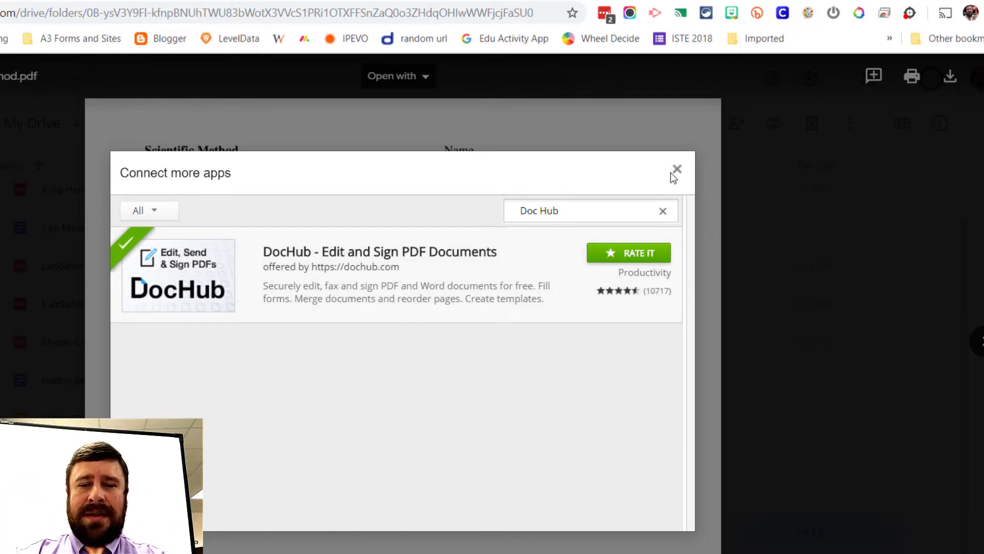
# Step: Close the app catalogue and open the PDF with DocHub - View, Edit & Sign PDFs
pyautogui.click(677, 169)
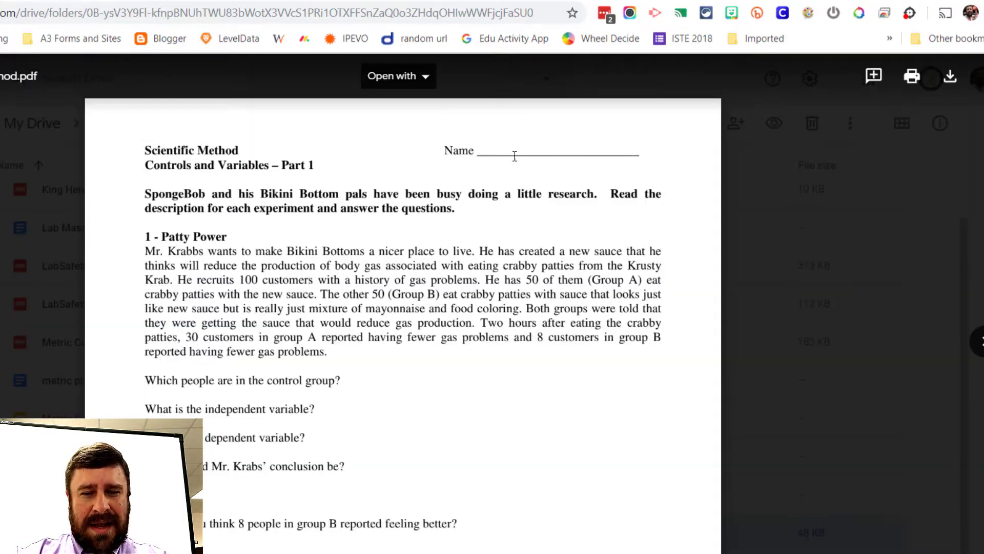
pyautogui.click(420, 78)
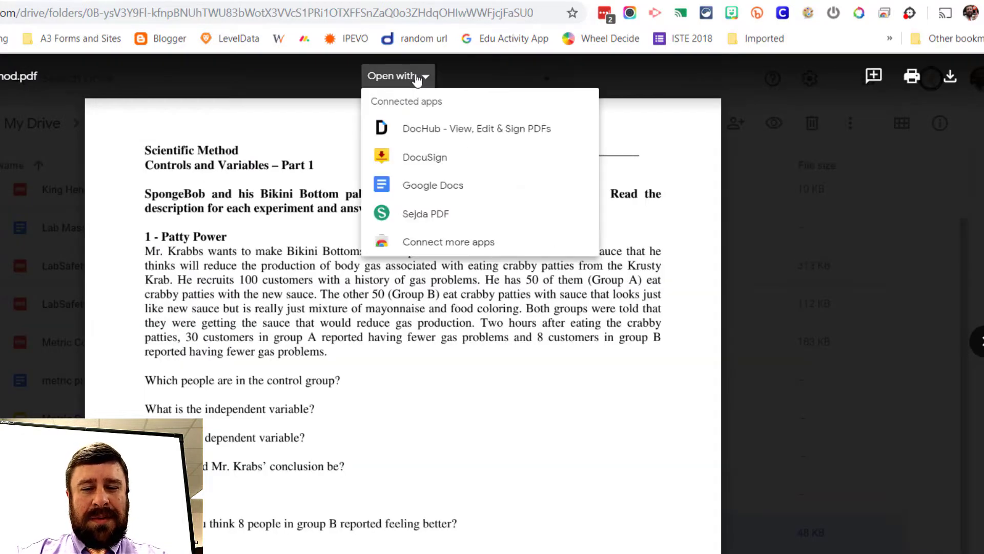
pyautogui.click(410, 131)
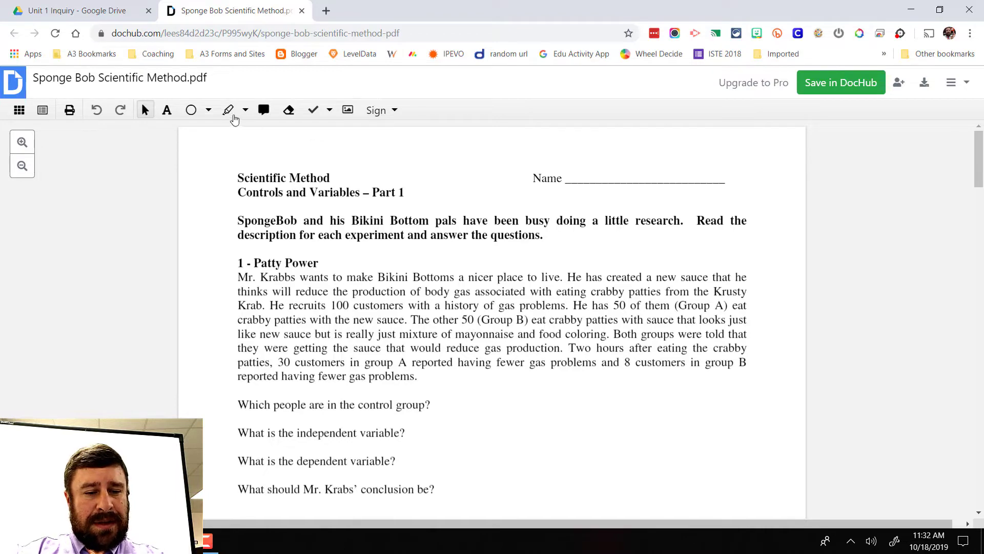
pyautogui.click(171, 117)
pyautogui.click(323, 170)
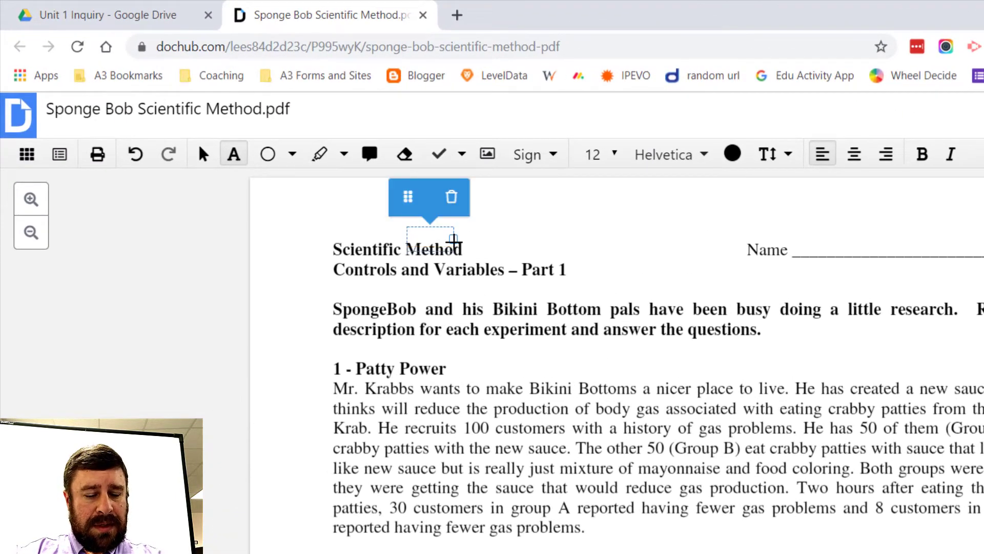
pyautogui.write('a')
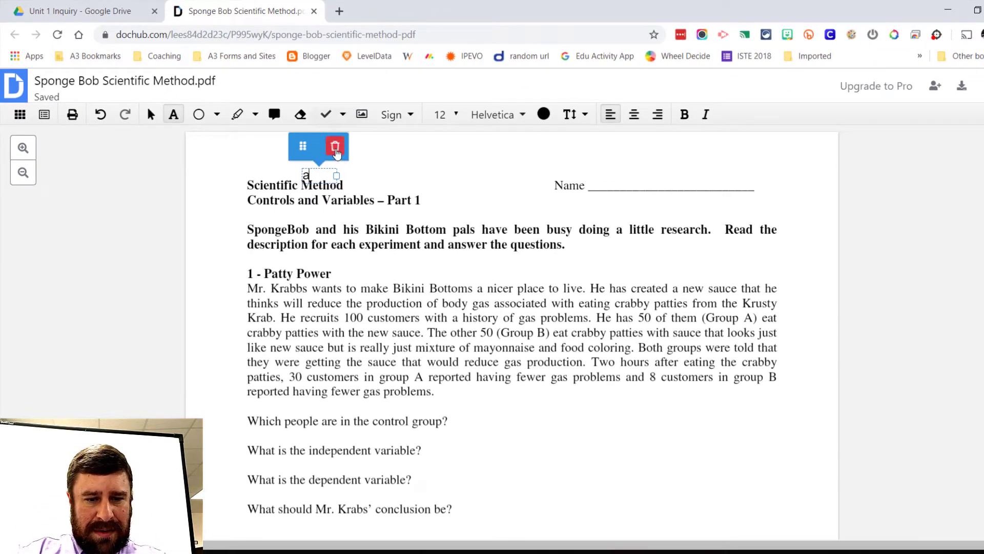
pyautogui.click(334, 146)
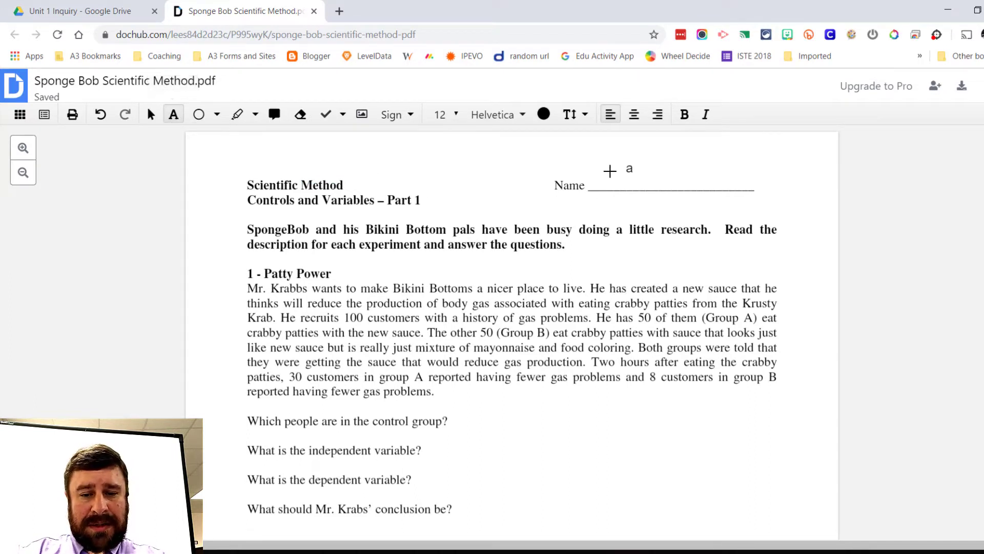
# Step: Add a text box with the student's name and position it on the worksheet's Name line
pyautogui.click(594, 165)
pyautogui.moveTo(678, 181); pyautogui.dragTo(754, 185)
pyautogui.write('Stewart Lee')
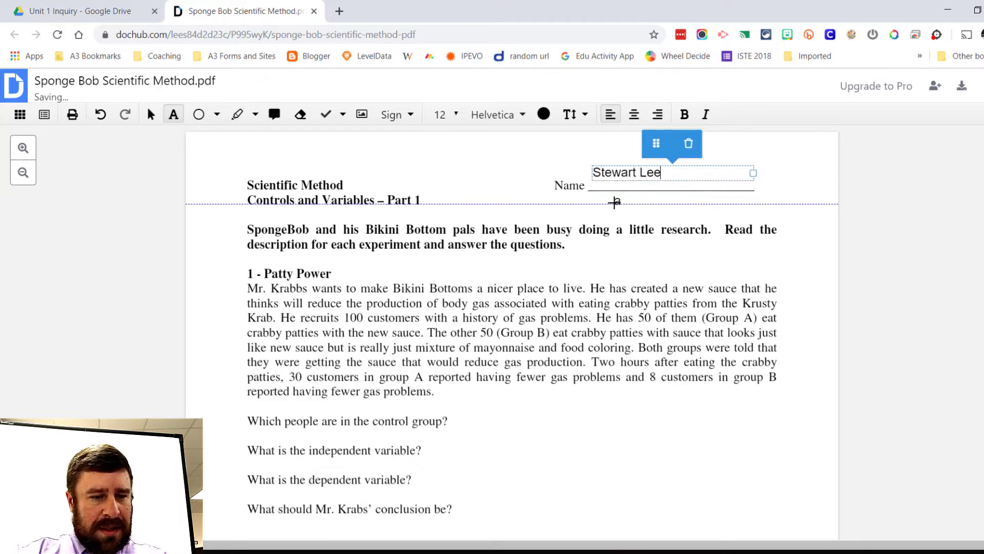
pyautogui.click(151, 116)
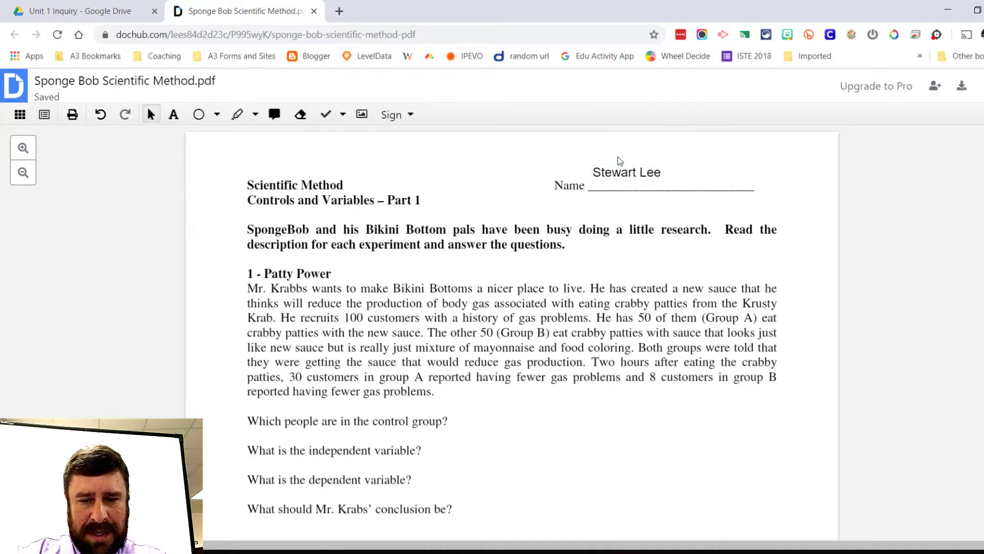
pyautogui.click(612, 176)
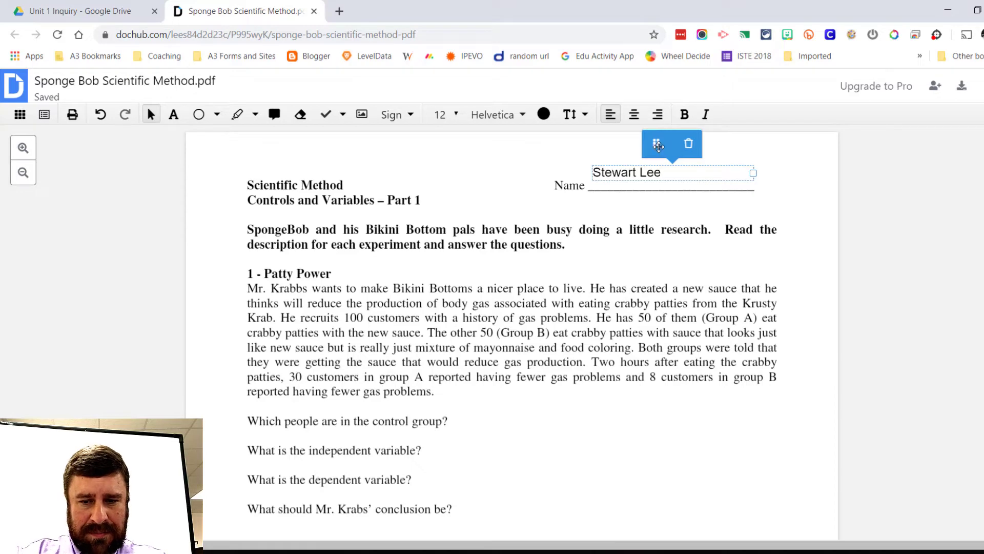
pyautogui.moveTo(658, 144); pyautogui.dragTo(659, 151)
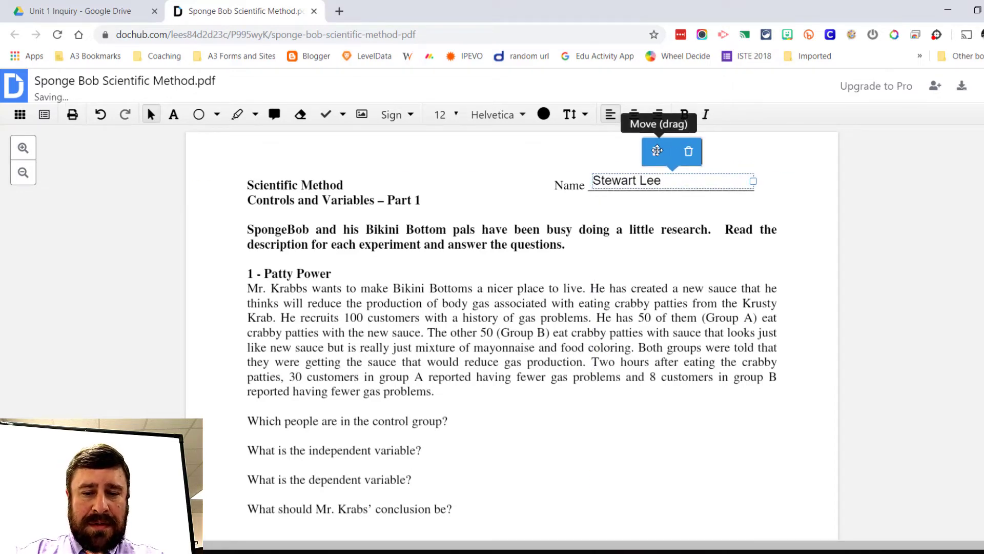
pyautogui.moveTo(657, 150); pyautogui.dragTo(656, 152)
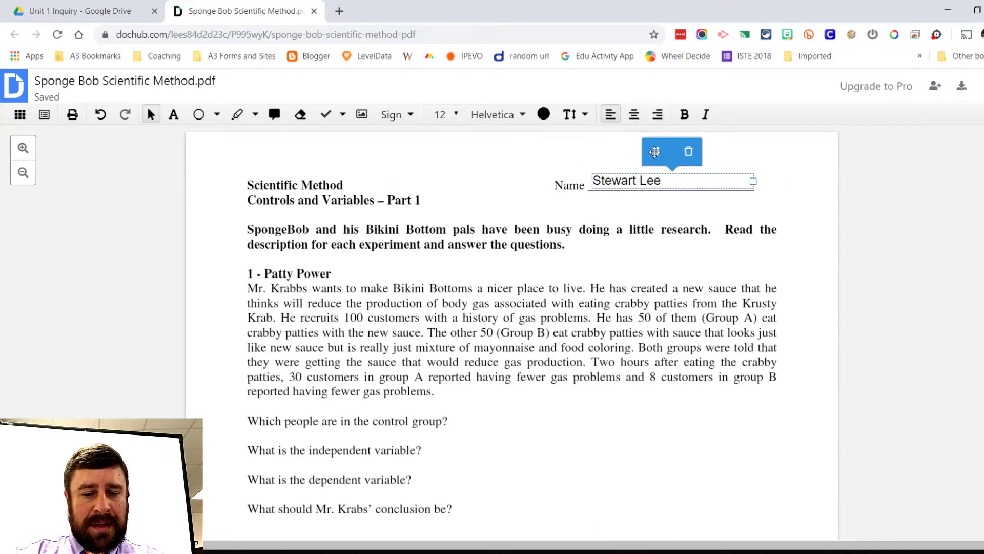
pyautogui.click(416, 172)
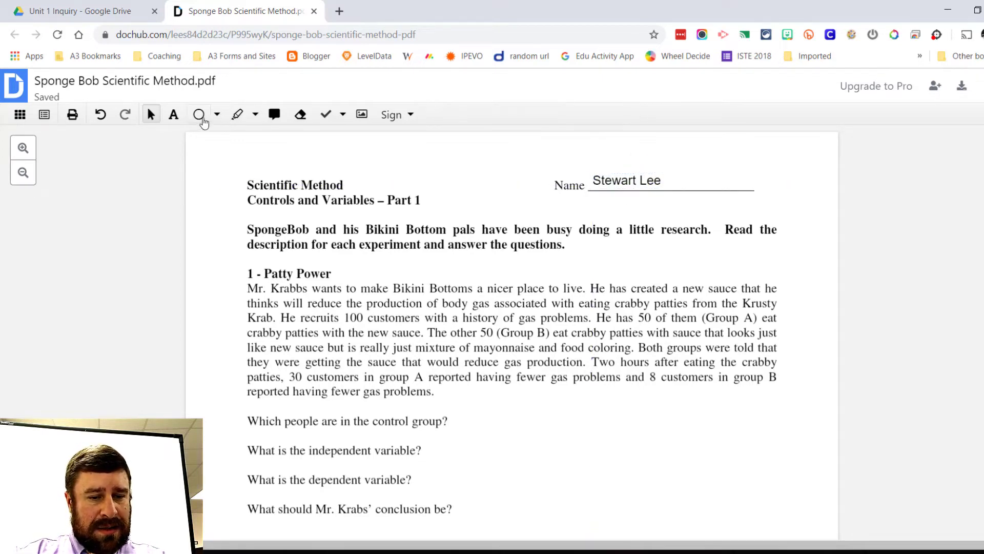
# Step: Highlight '100 customers', '50 (Group B)' and '50 of them (Group A)' in the Patty Power paragraph
pyautogui.click(237, 114)
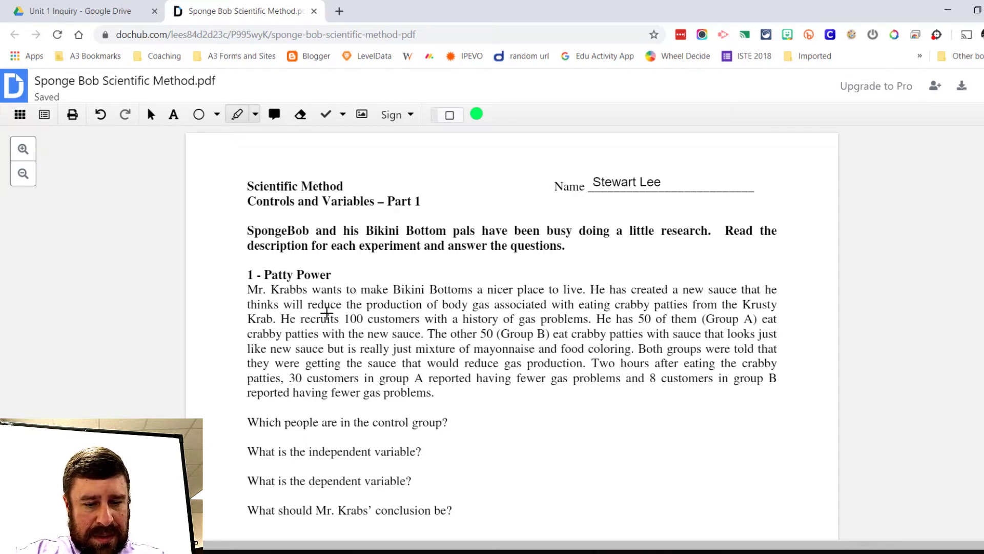
pyautogui.moveTo(343, 312); pyautogui.dragTo(419, 325)
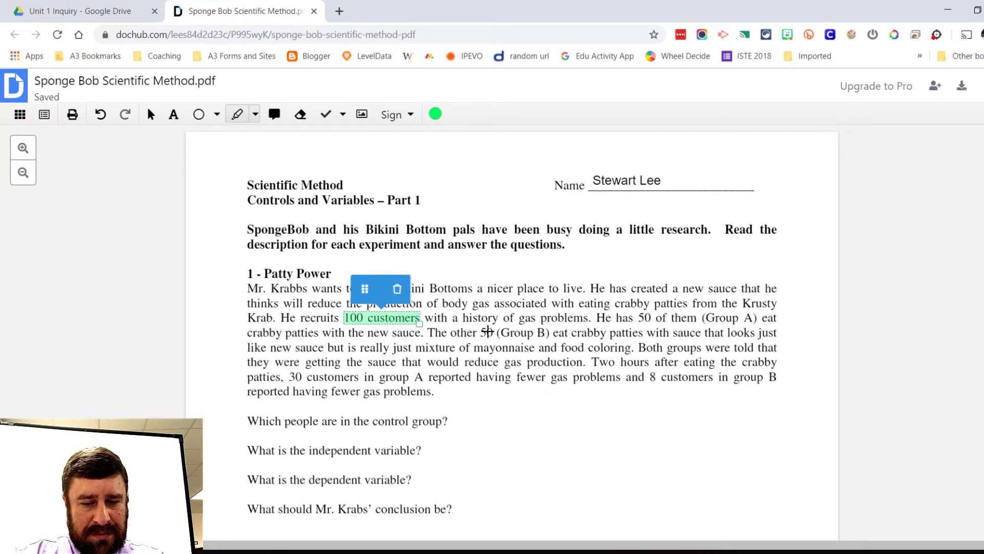
pyautogui.moveTo(479, 329); pyautogui.dragTo(556, 340)
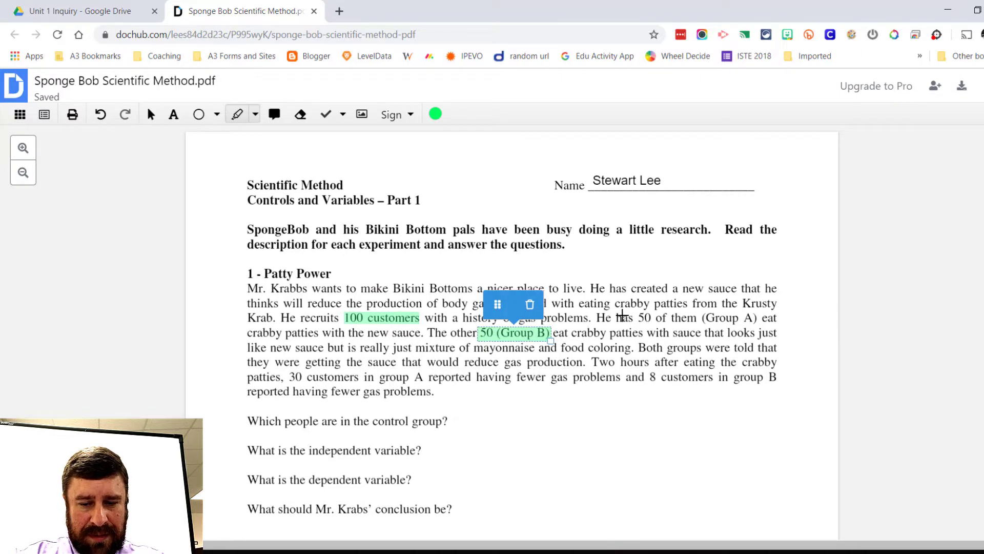
pyautogui.moveTo(638, 319); pyautogui.dragTo(759, 323)
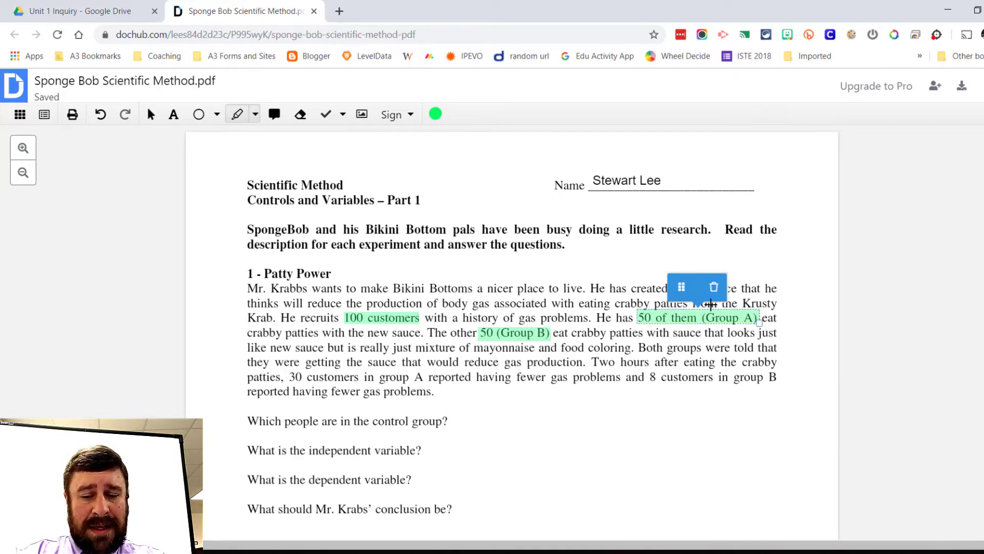
pyautogui.moveTo(681, 286)
pyautogui.mouseDown()
pyautogui.moveTo(681, 272)
pyautogui.moveTo(678, 286)
pyautogui.mouseUp()
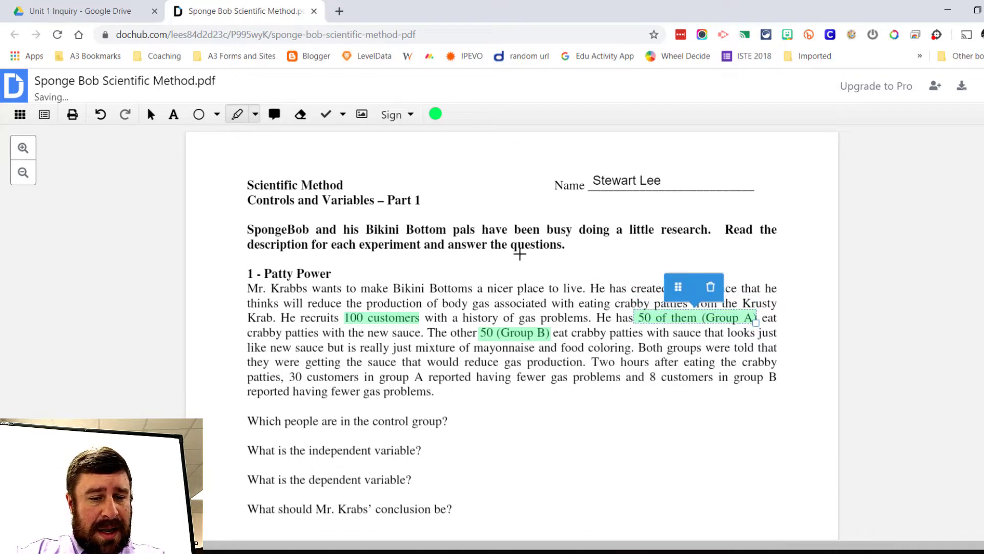
pyautogui.click(389, 211)
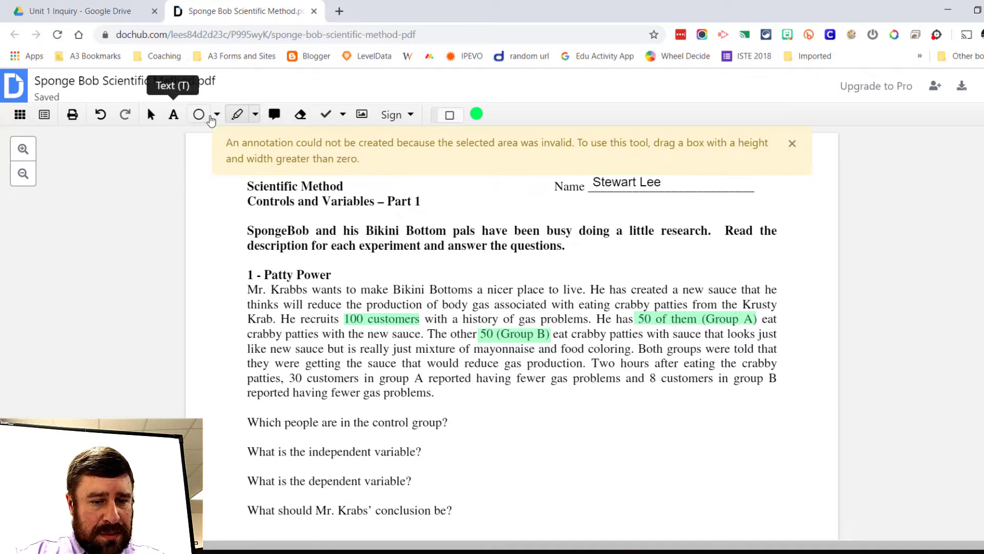
# Step: Draw a freehand pen loop around the 30 in the results sentence and nudge it into place
pyautogui.click(217, 115)
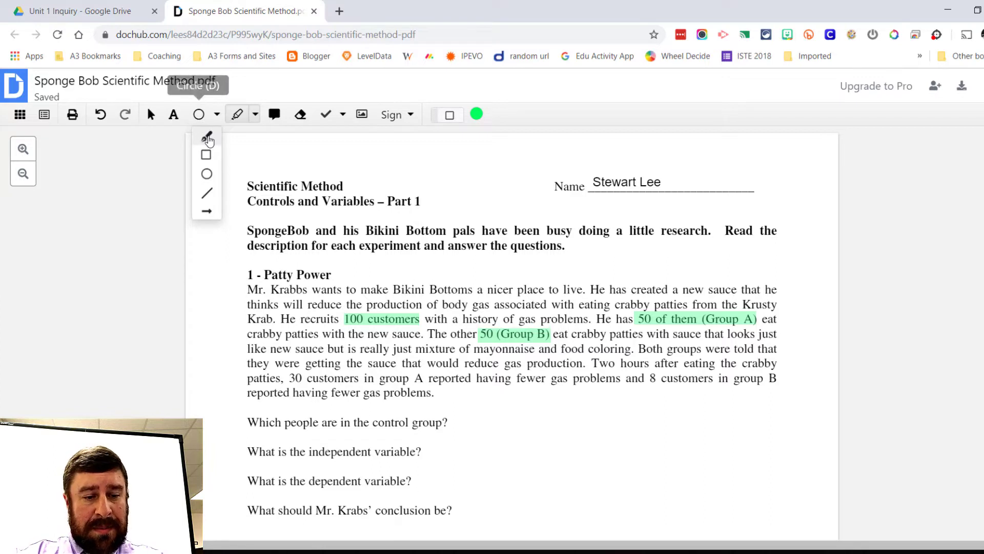
pyautogui.click(206, 135)
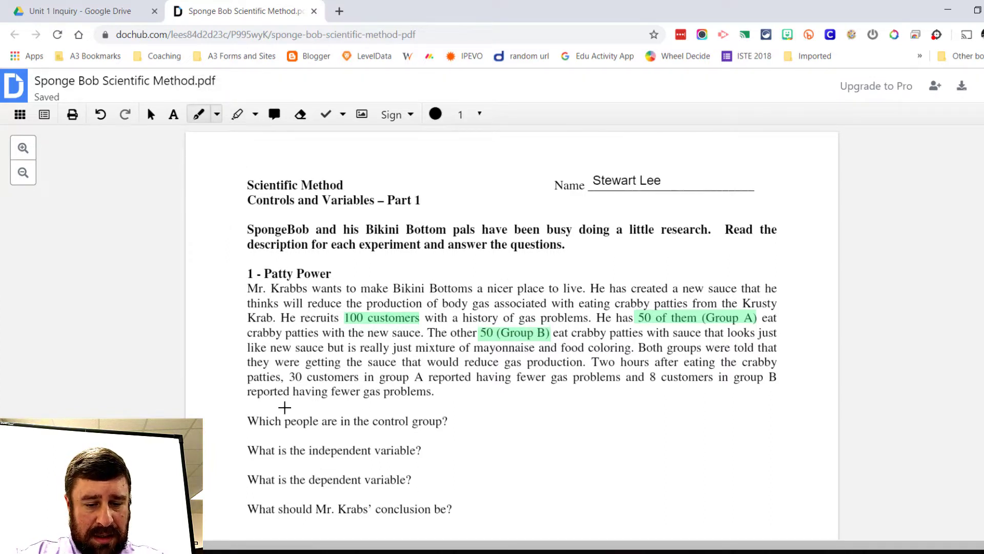
pyautogui.moveTo(287, 380)
pyautogui.mouseDown()
pyautogui.moveTo(314, 386)
pyautogui.moveTo(310, 370)
pyautogui.moveTo(285, 369)
pyautogui.mouseUp()
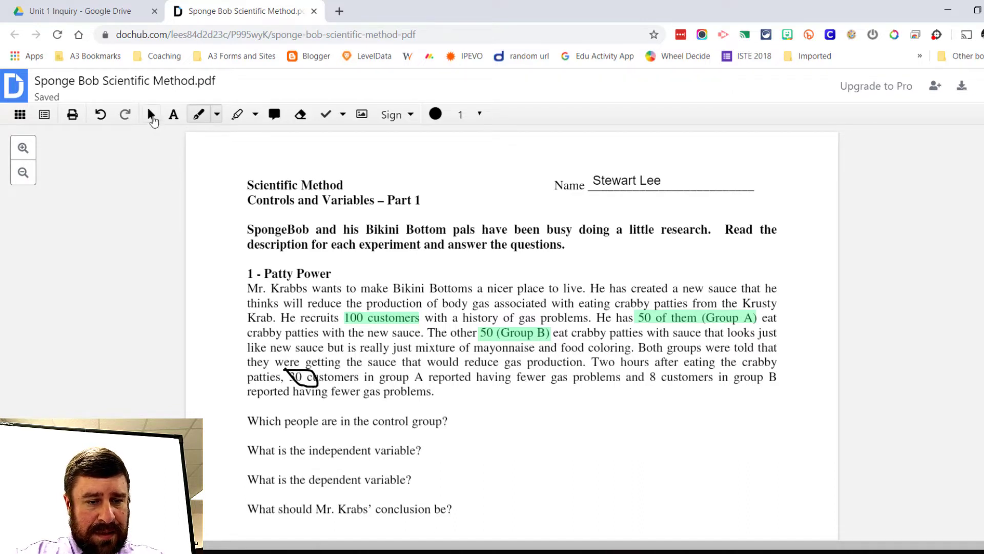
pyautogui.click(150, 114)
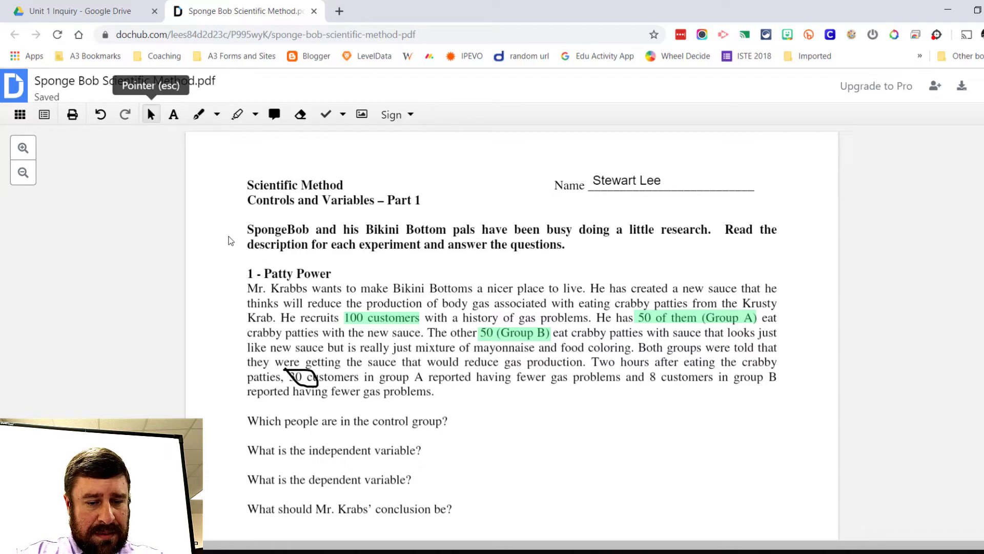
pyautogui.click(289, 374)
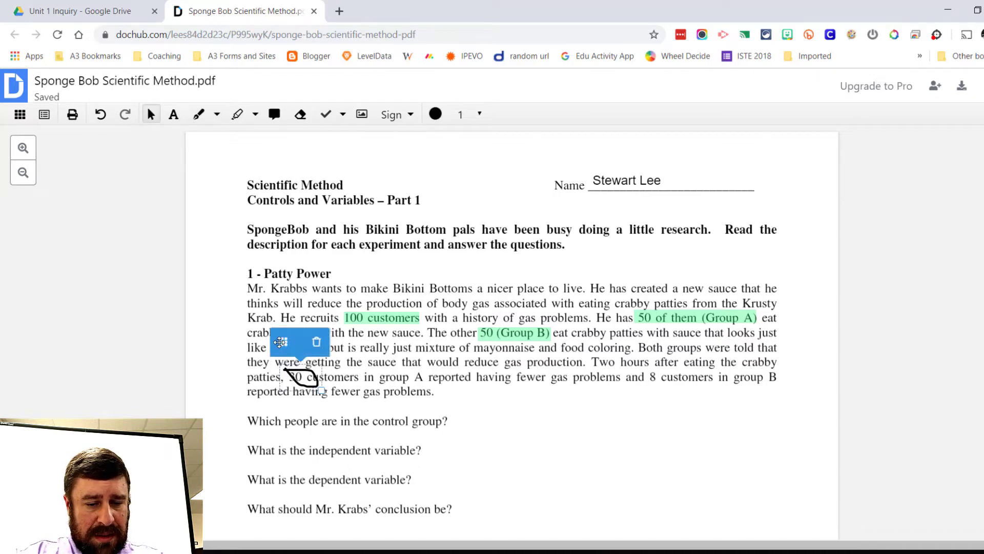
pyautogui.moveTo(281, 348); pyautogui.dragTo(273, 340)
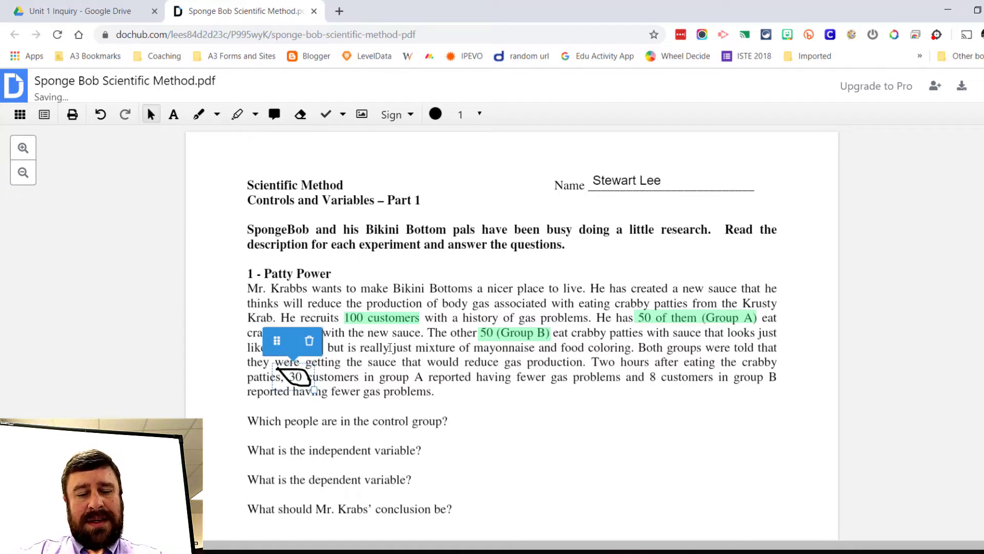
pyautogui.click(389, 347)
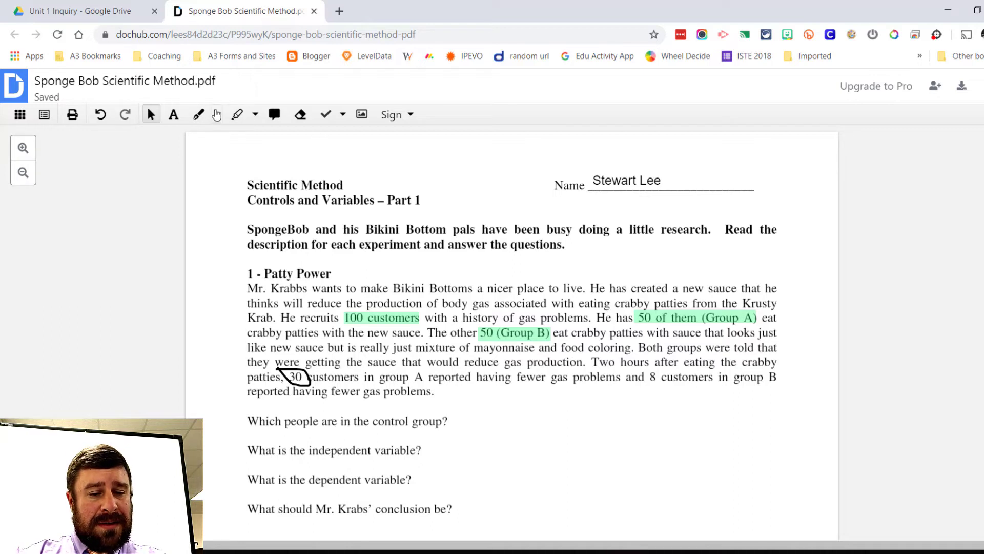
# Step: Draw an oval with the Circle tool around the 8 in '8 customers in group B'
pyautogui.click(217, 114)
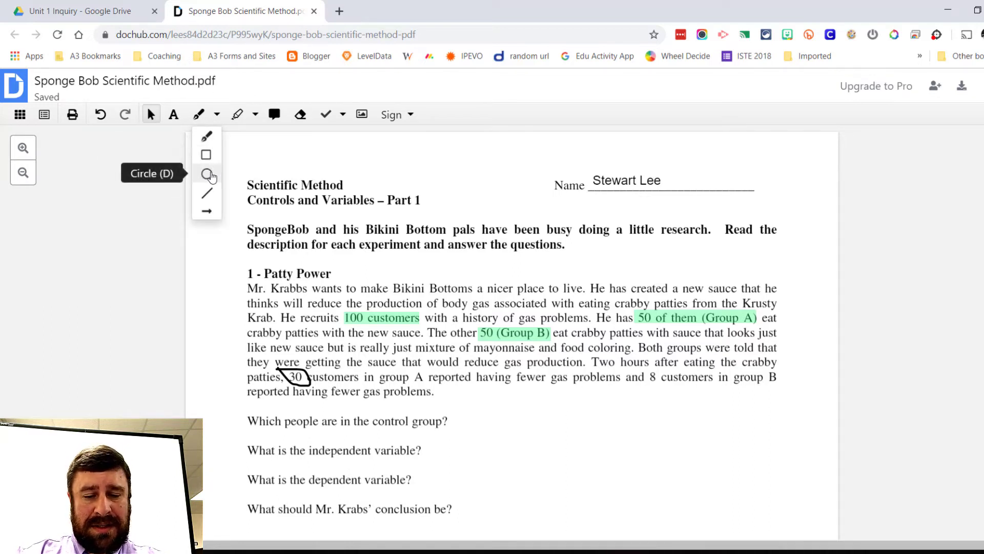
pyautogui.click(208, 174)
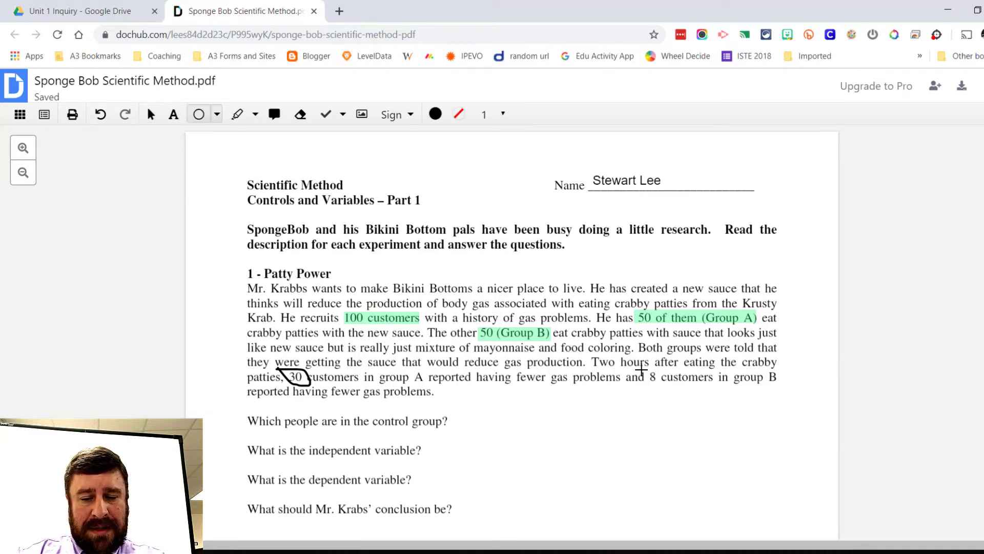
pyautogui.moveTo(641, 368); pyautogui.dragTo(663, 383)
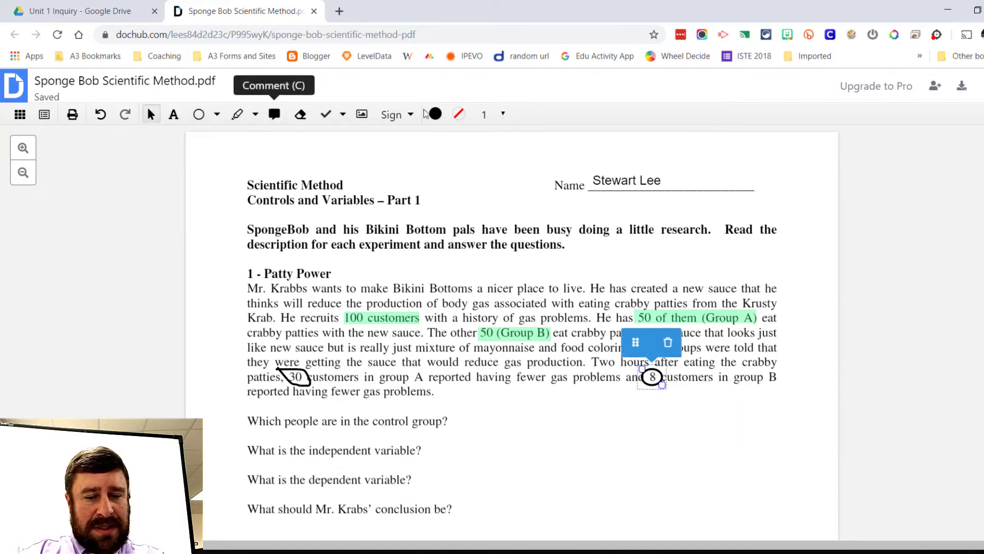
# Step: Change the circle around 8 to orange and the loop around 30 to green
pyautogui.click(435, 114)
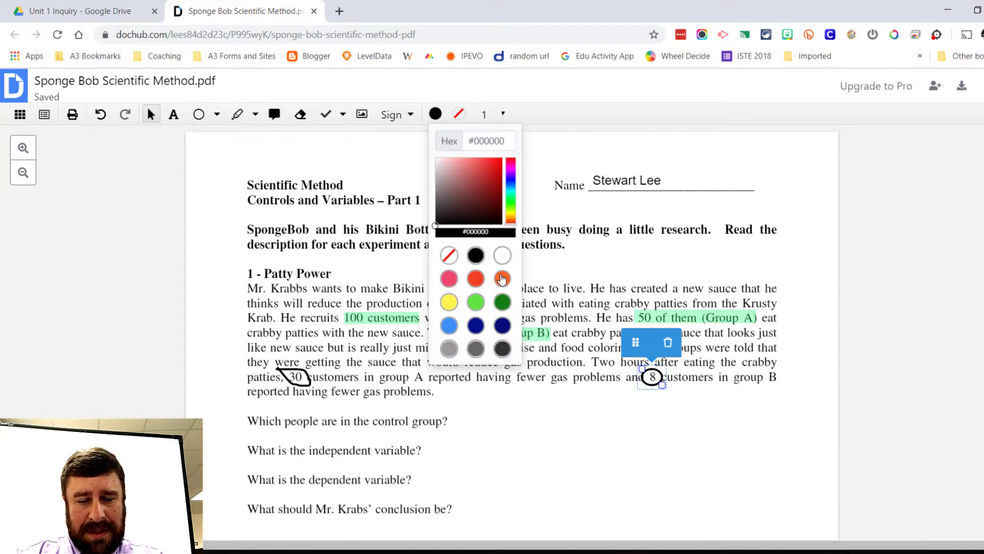
pyautogui.click(502, 278)
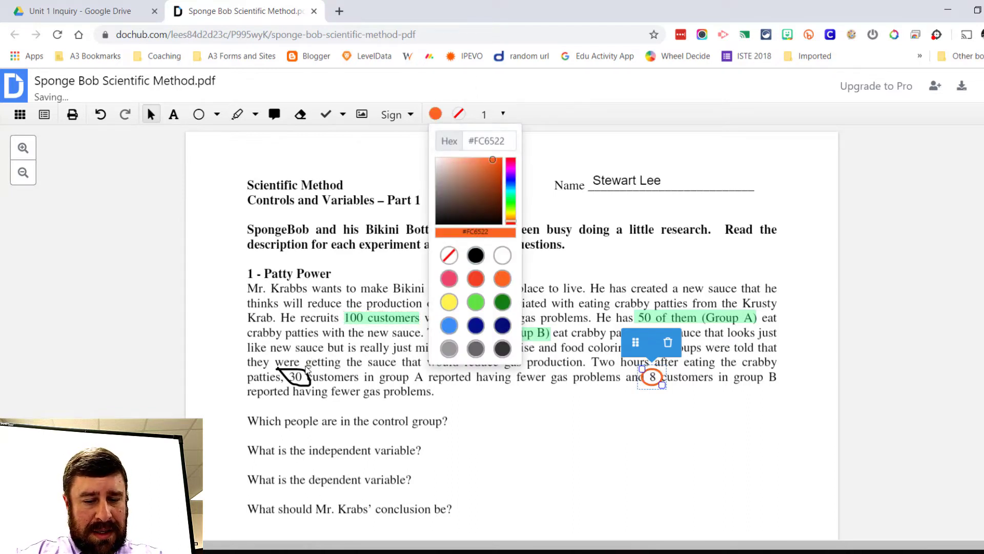
pyautogui.click(304, 371)
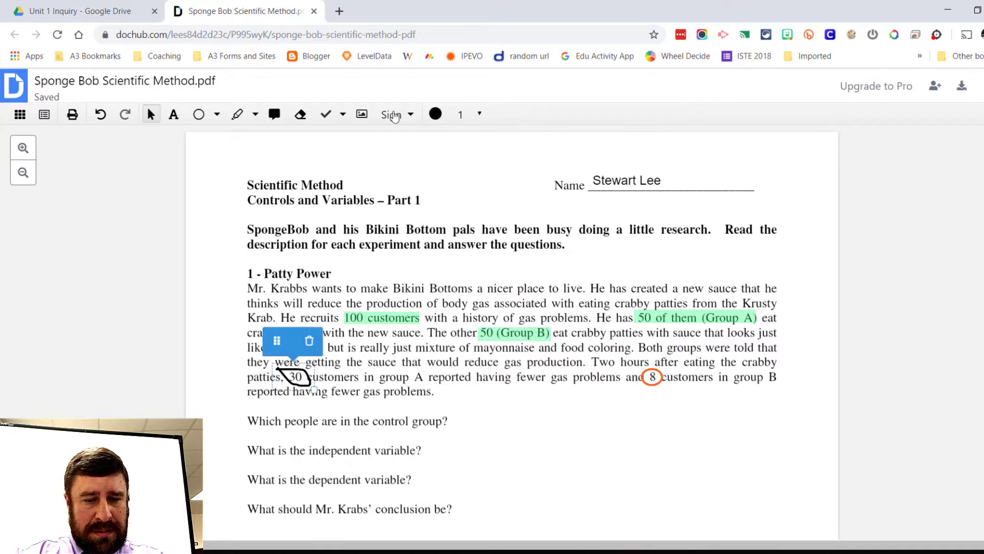
pyautogui.click(435, 114)
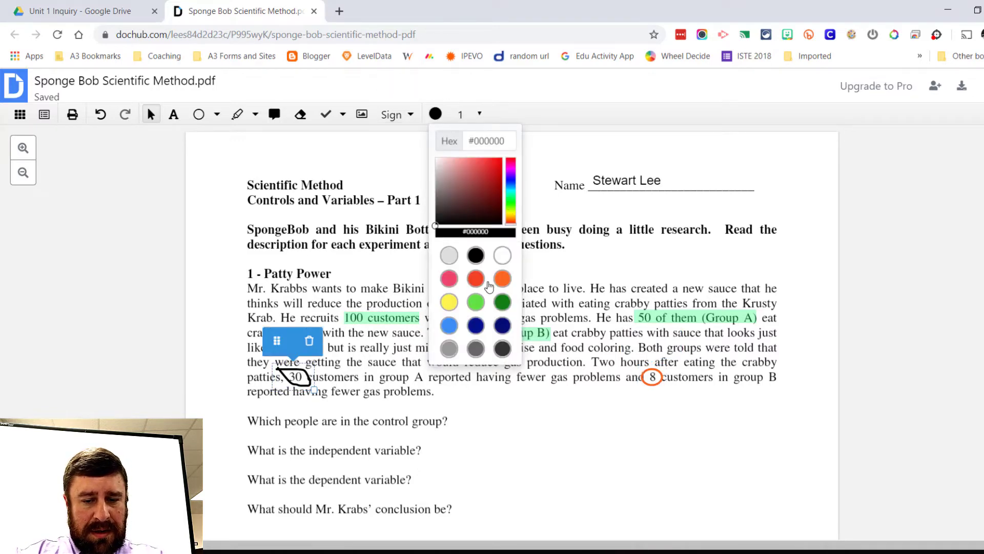
pyautogui.click(479, 303)
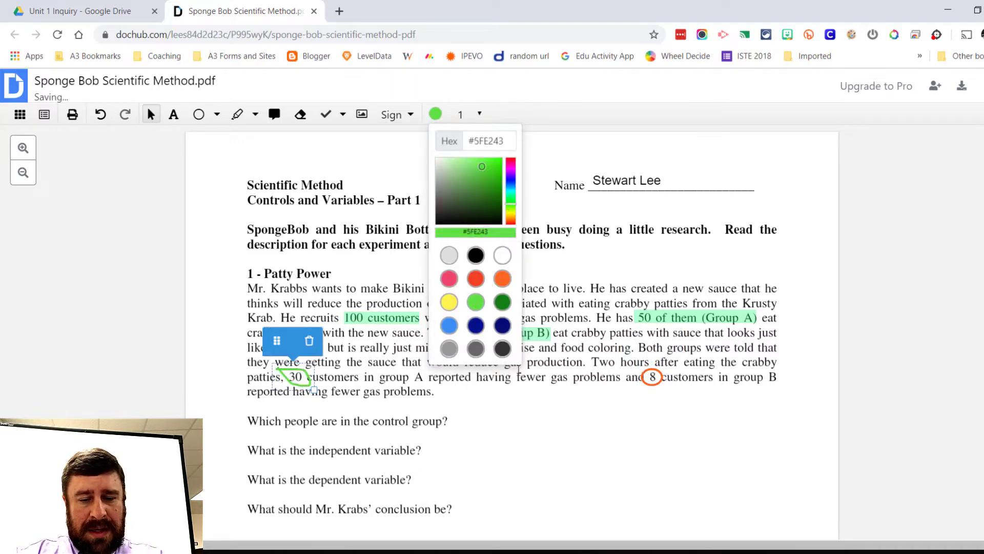
# Step: Recolour the '50 of them (Group A)' highlight red
pyautogui.click(644, 320)
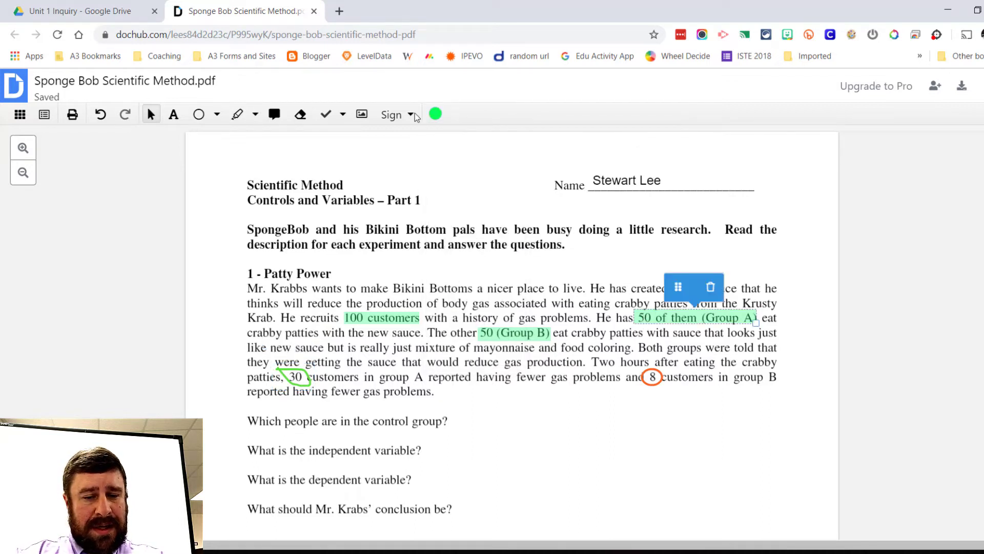
pyautogui.click(437, 115)
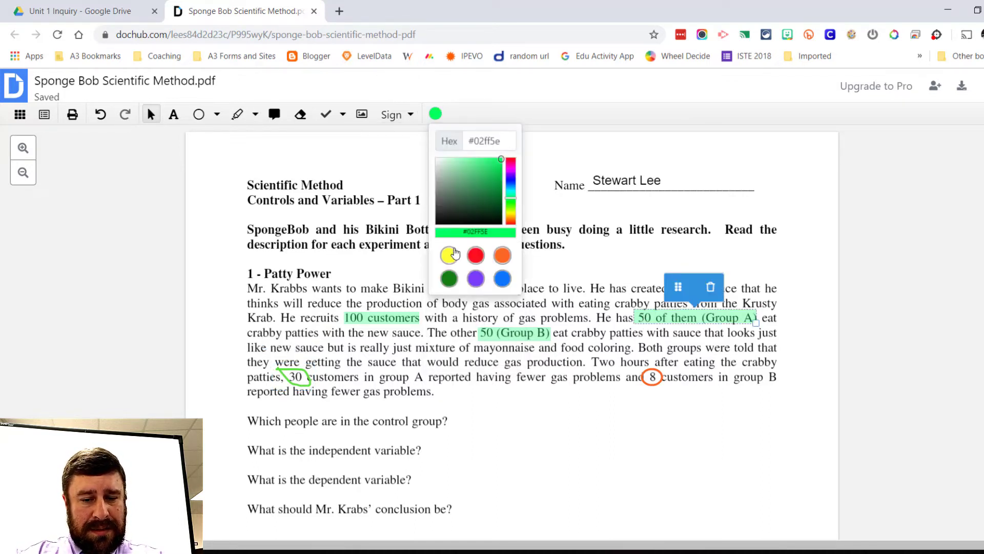
pyautogui.click(449, 255)
pyautogui.click(475, 255)
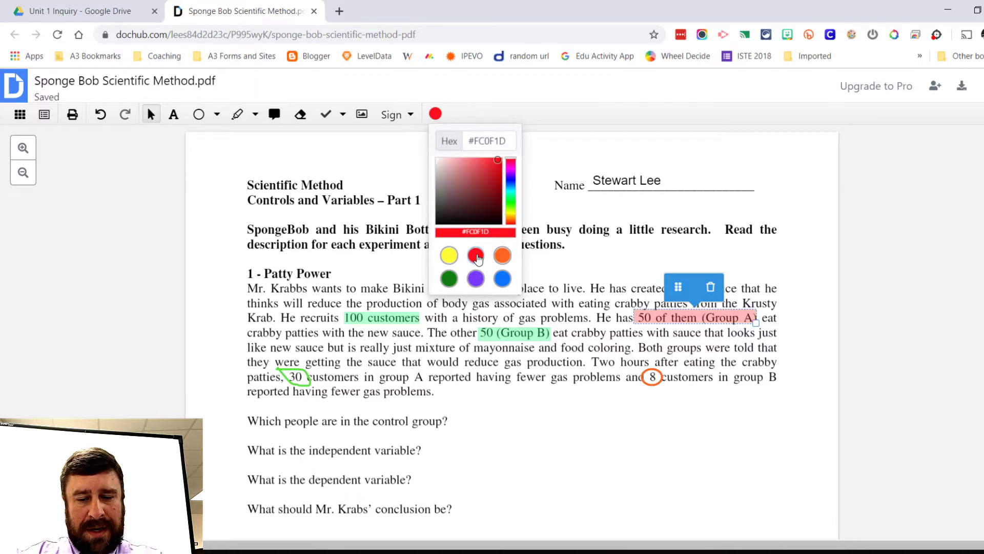
# Step: Deselect the recoloured Group A highlight to review the finished annotations
pyautogui.click(532, 382)
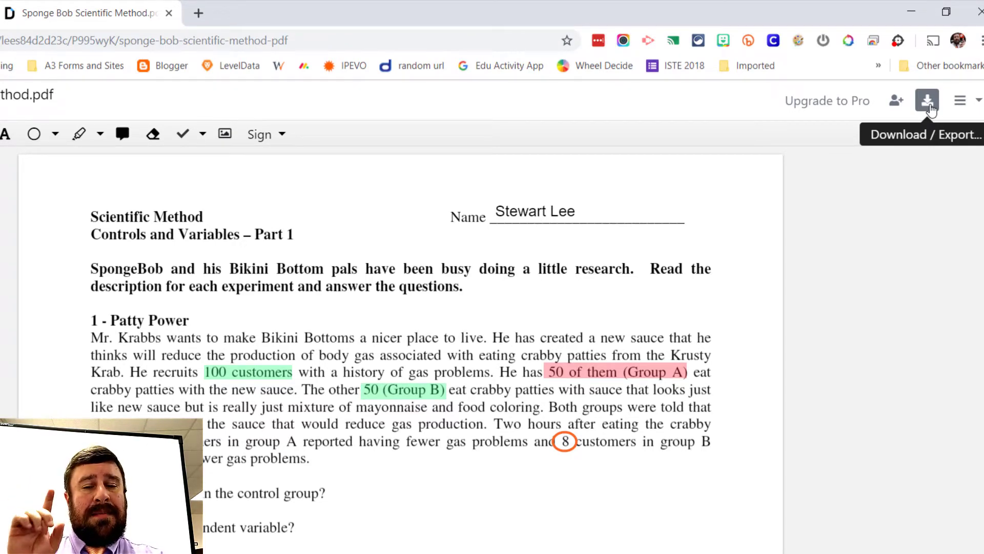
# Step: In the Download or export dialog, choose Classroom and create a share link
pyautogui.click(929, 102)
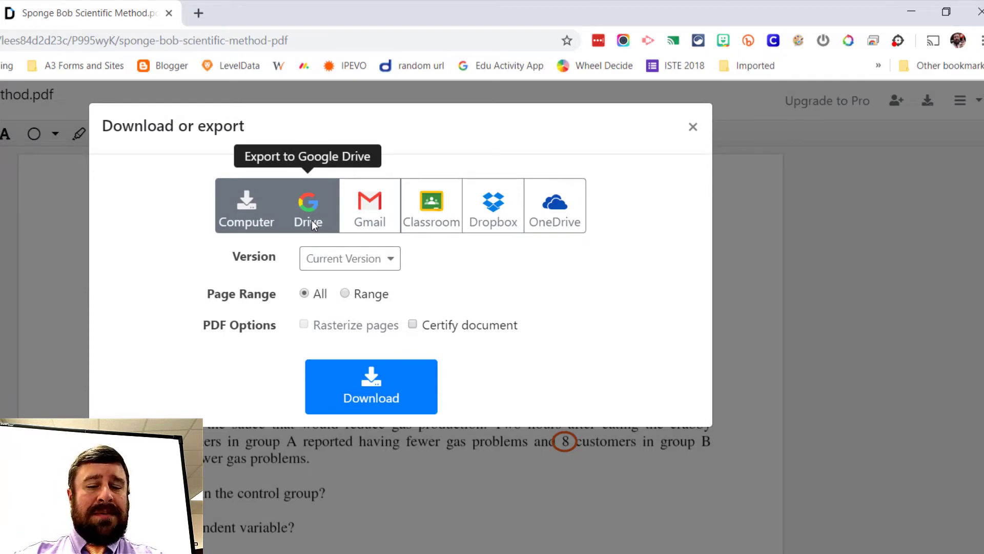
pyautogui.click(427, 214)
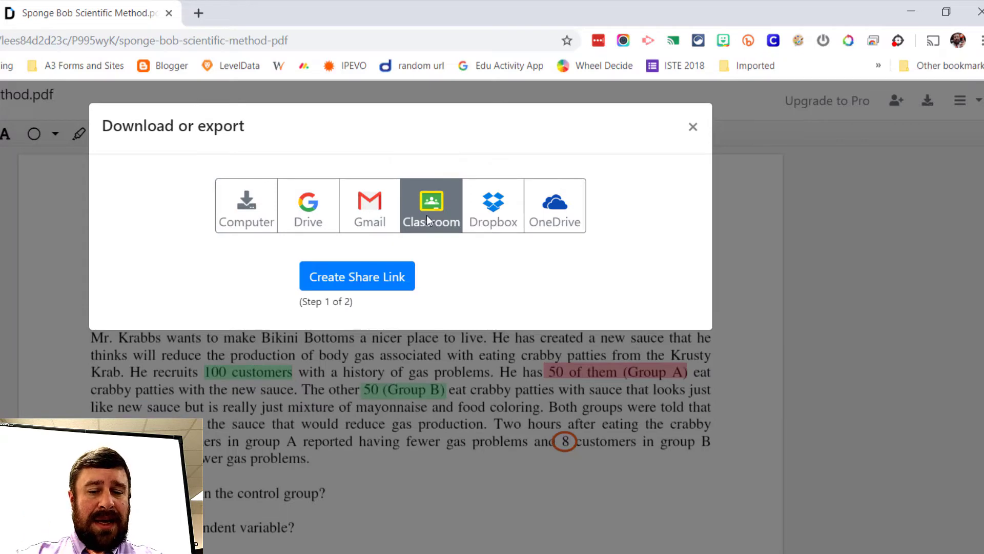
pyautogui.click(346, 280)
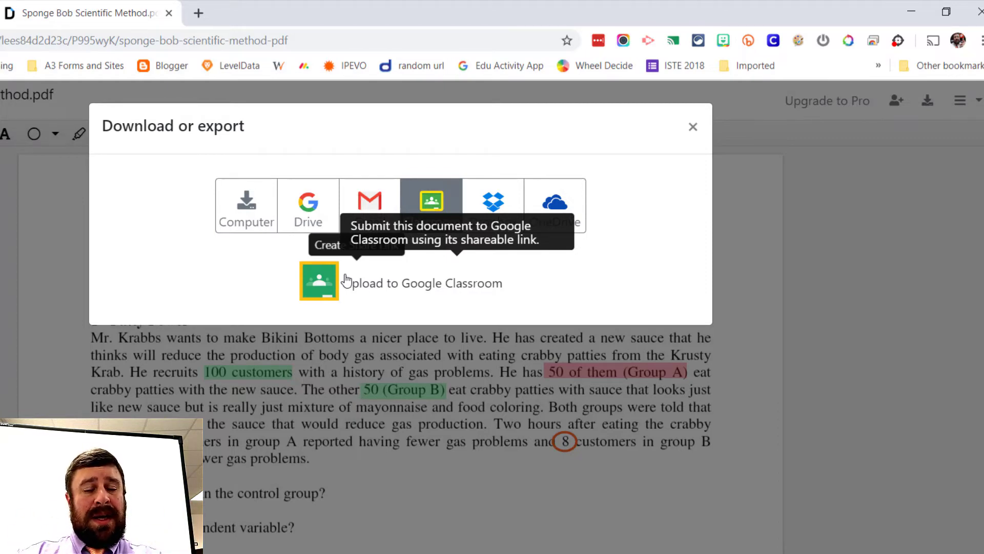
# Step: Export the annotated PDF to Google Drive as a new copy rather than updating the original
pyautogui.click(309, 206)
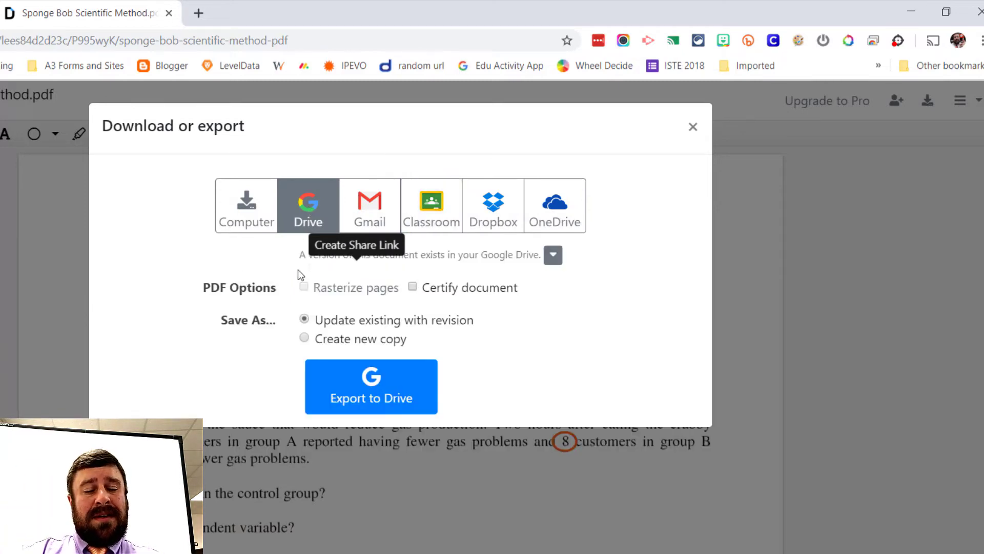
pyautogui.click(305, 339)
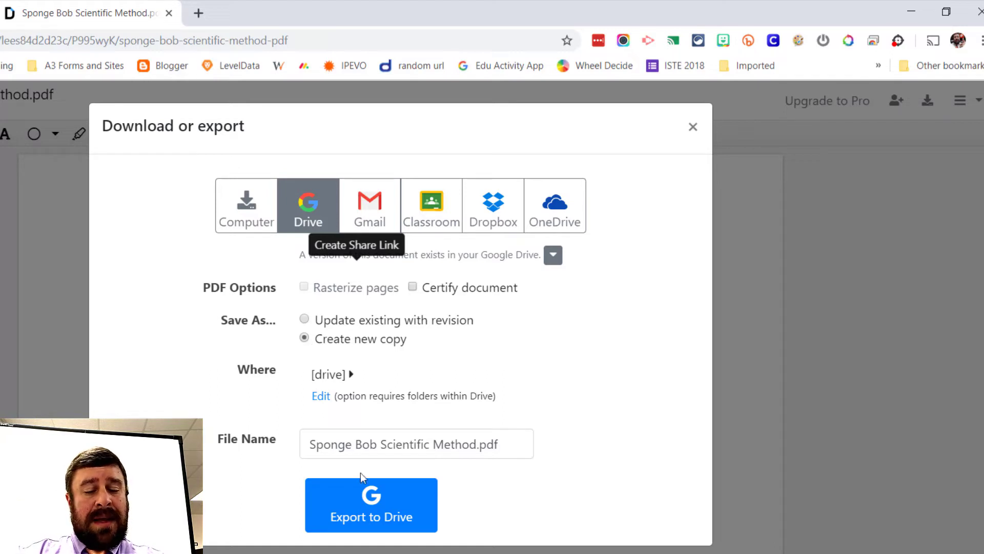
pyautogui.click(362, 512)
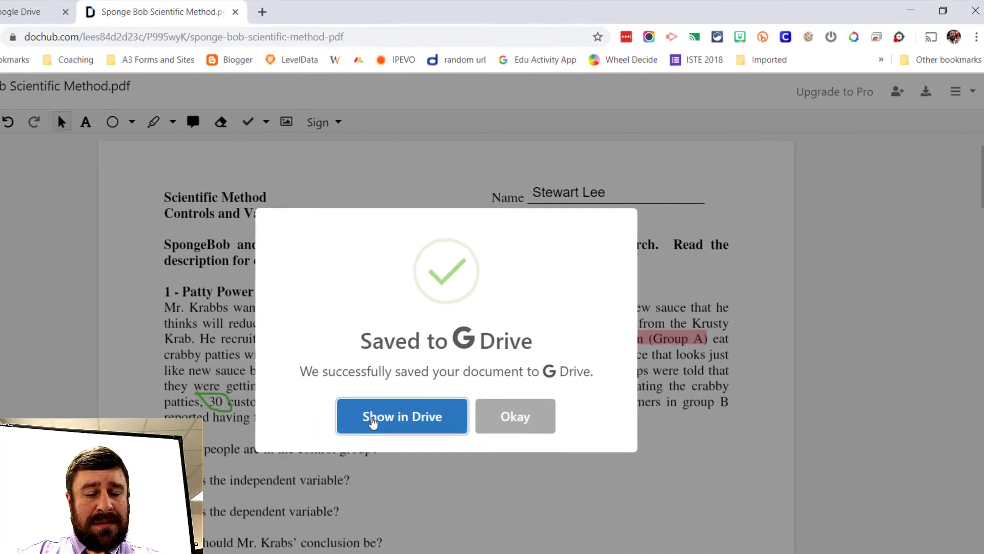
# Step: Show the newly saved annotated copy in Google Drive from the Saved to Drive confirmation
pyautogui.click(373, 419)
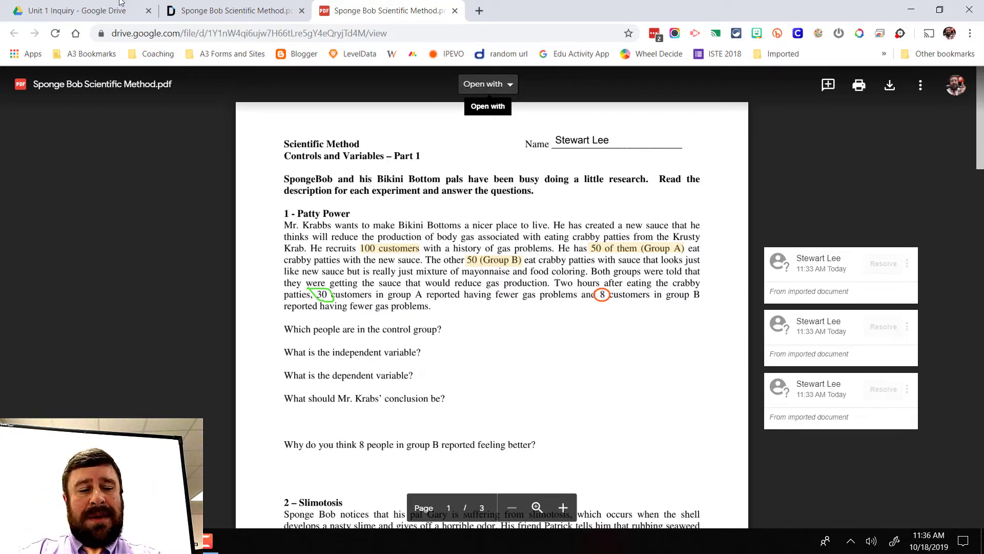
# Step: In the Unit 1 Inquiry folder, open the newer 53 KB Sponge Bob Scientific Method.pdf copy
pyautogui.click(82, 14)
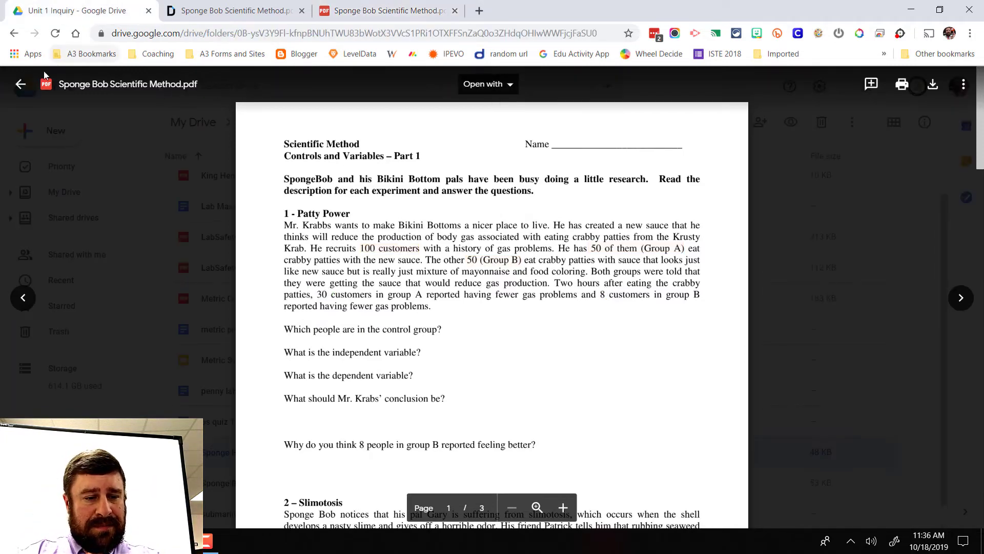
pyautogui.click(21, 84)
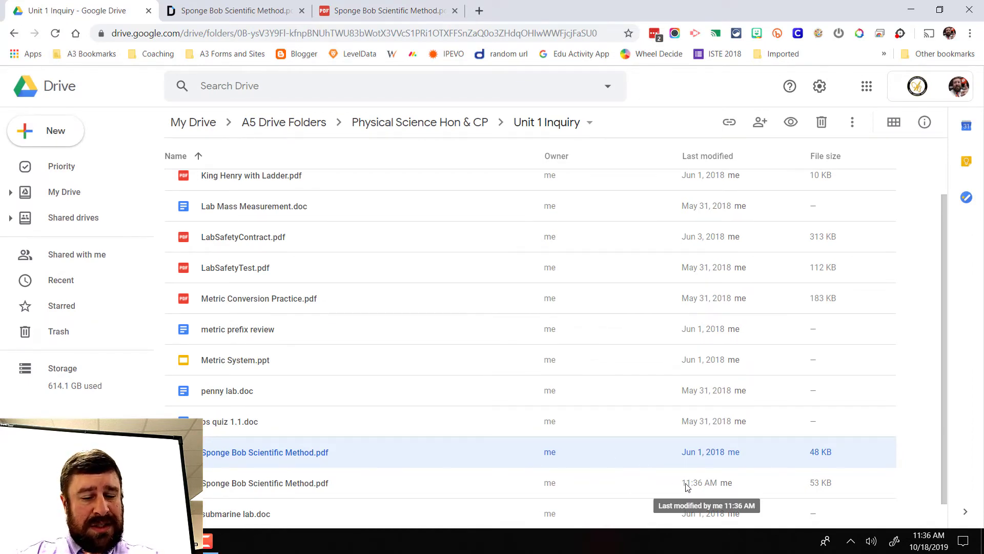
pyautogui.click(377, 487)
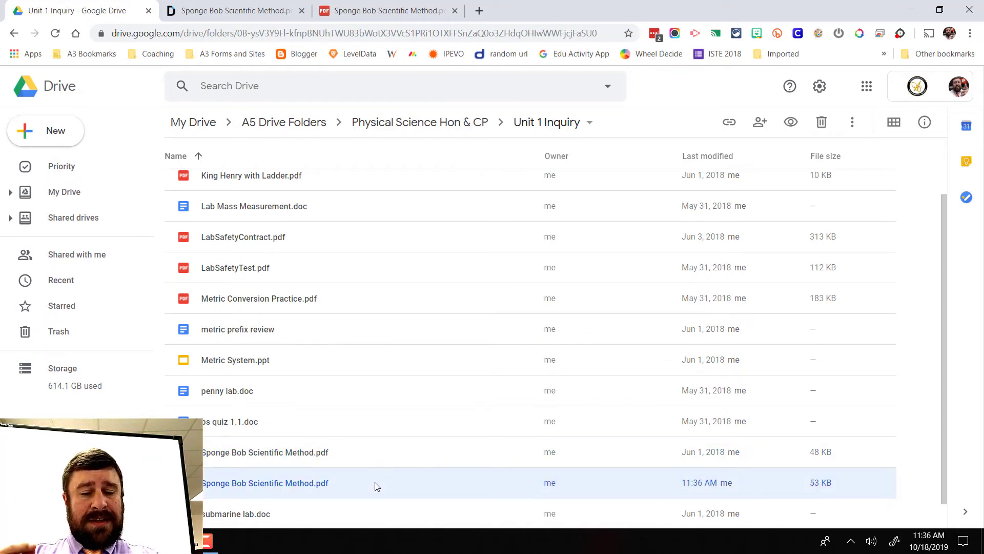
pyautogui.doubleClick(285, 492)
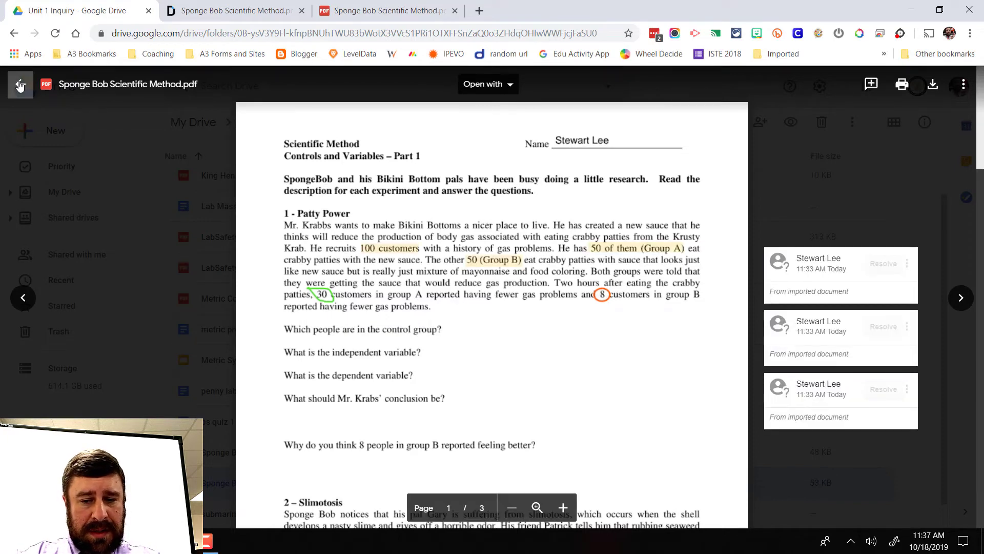
# Step: Open the copy with DocHub, use the existing import, and check the Group A highlight
pyautogui.click(402, 9)
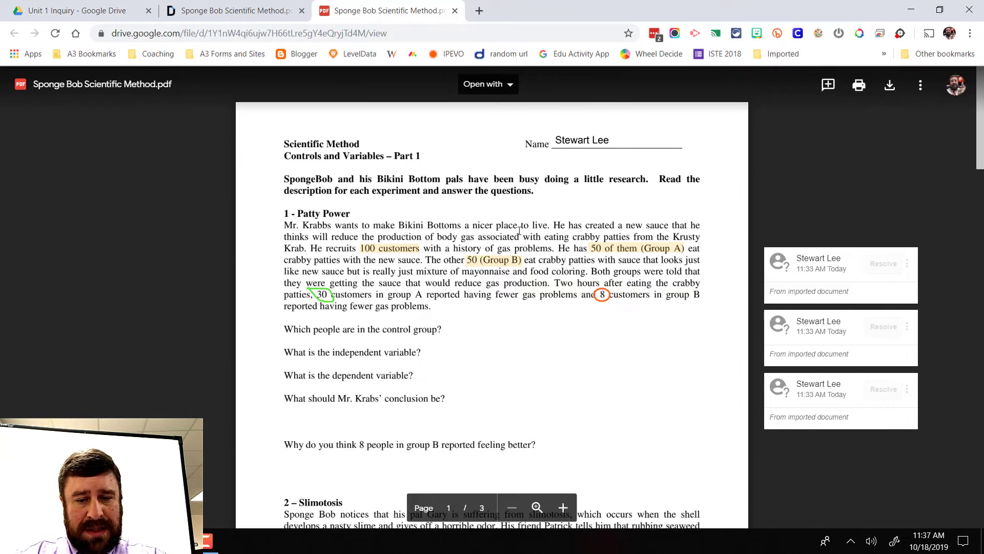
pyautogui.click(500, 86)
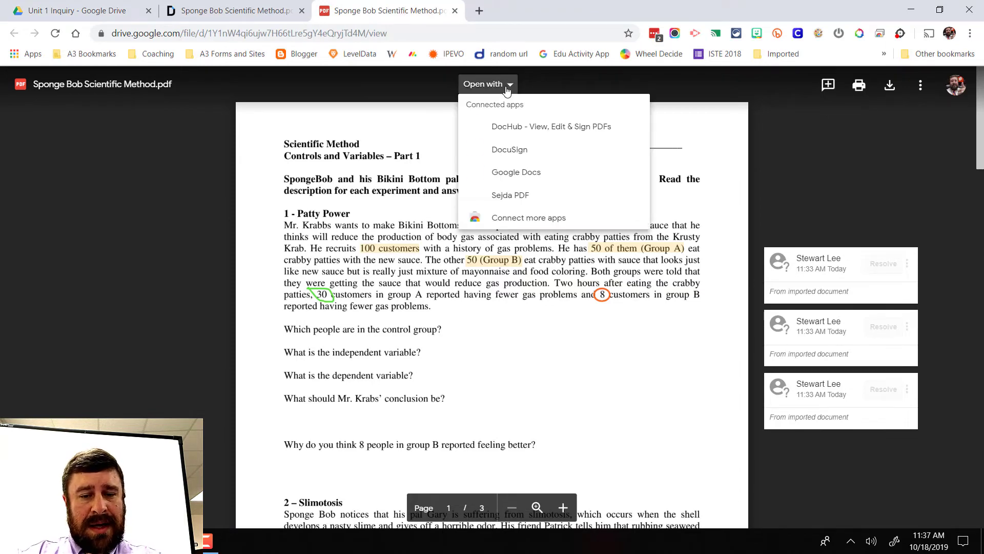
pyautogui.click(500, 129)
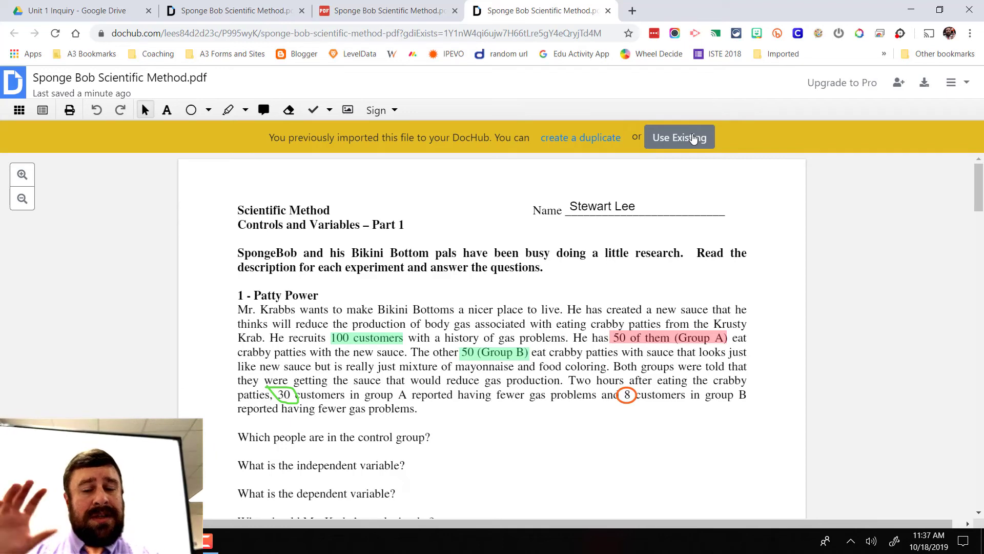
pyautogui.click(693, 138)
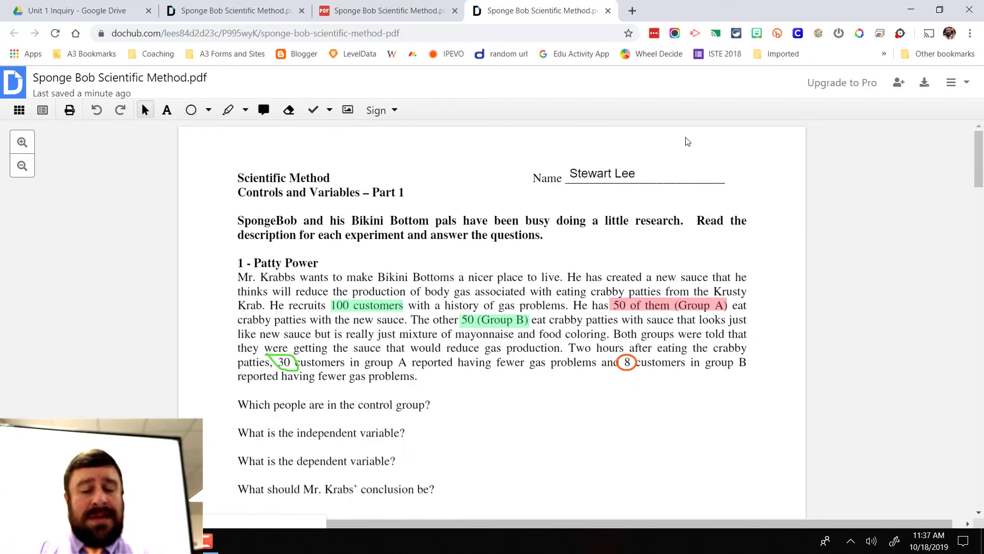
pyautogui.click(636, 308)
pyautogui.moveTo(651, 276)
pyautogui.mouseDown()
pyautogui.moveTo(652, 261)
pyautogui.moveTo(653, 276)
pyautogui.mouseUp()
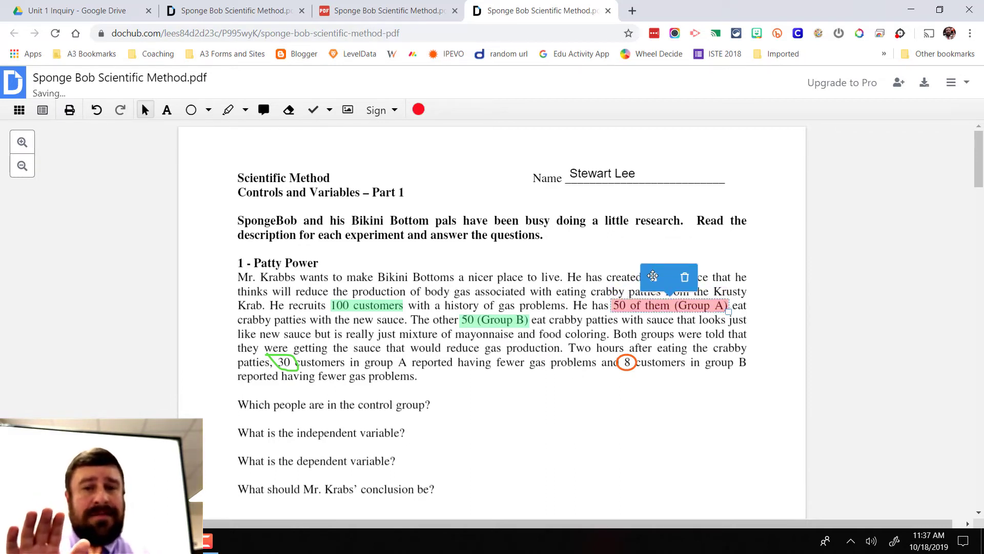